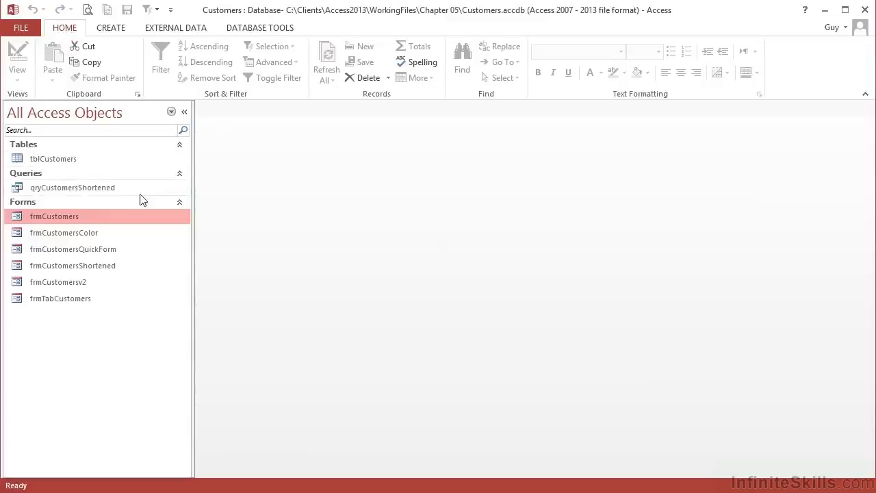
Step: Open the frmCustomersv2 form and switch it to Design View
double_click(72, 283)
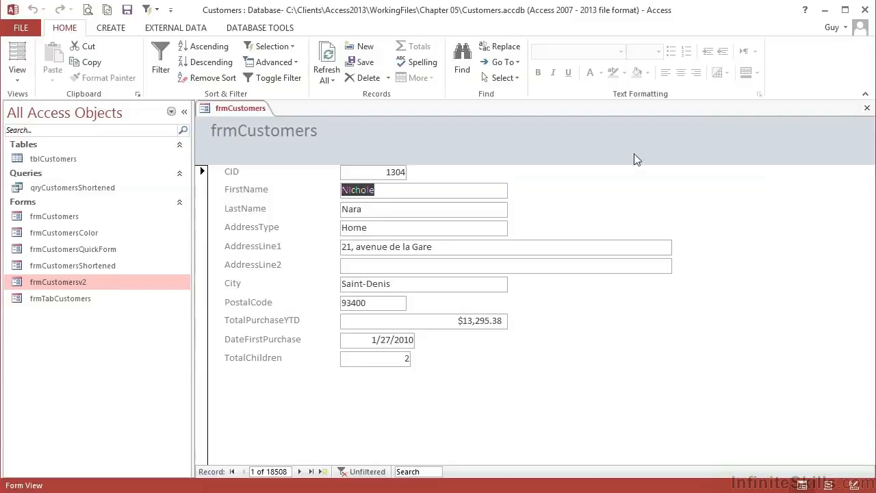
left_click(18, 75)
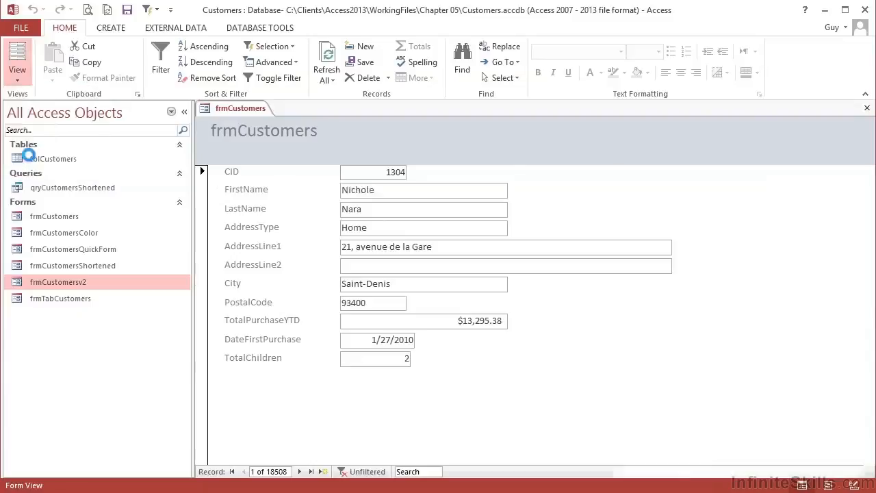
left_click(29, 161)
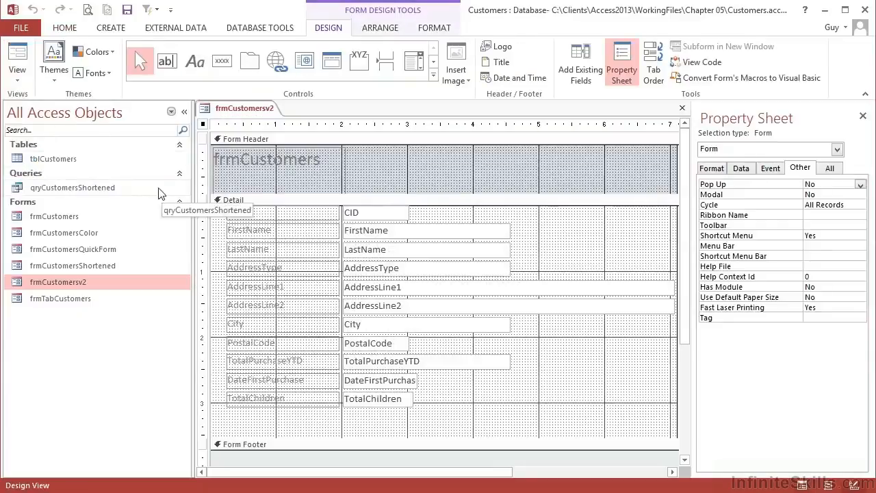
Step: Insert infiniteskillsLogo.jpg from the Chapter 05 folder into the form header and move it toward the header's right side
left_click(464, 81)
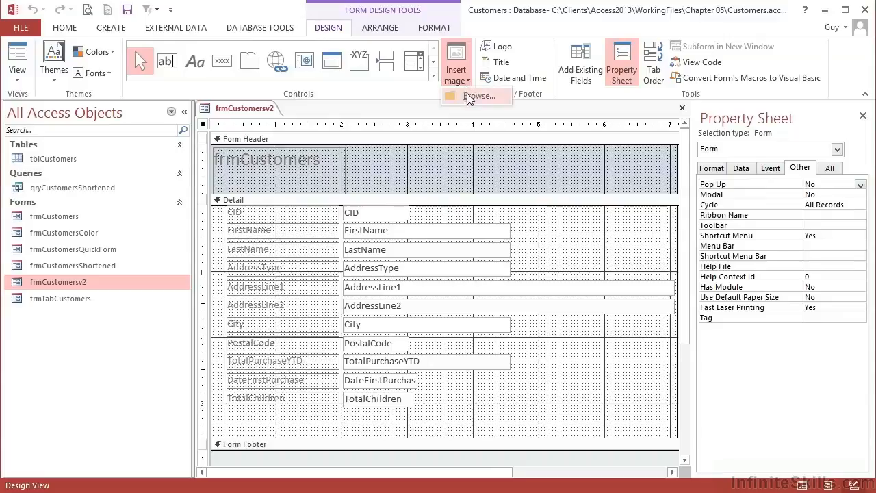
left_click(468, 98)
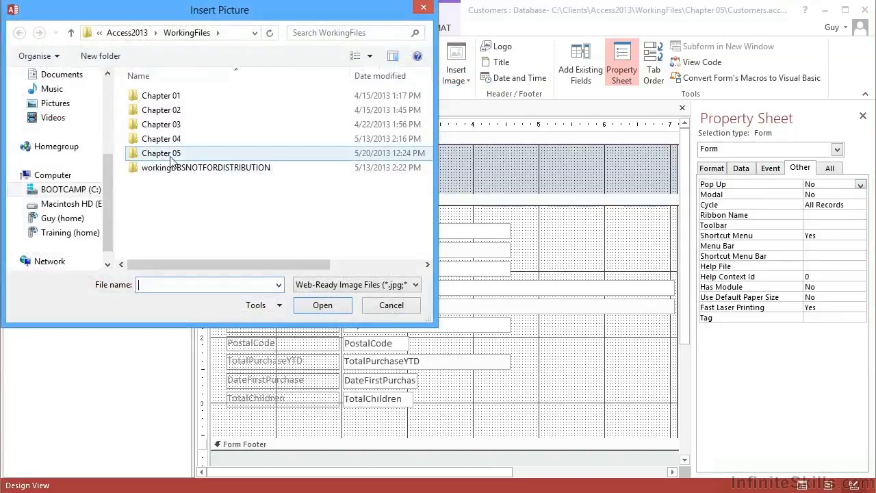
double_click(171, 157)
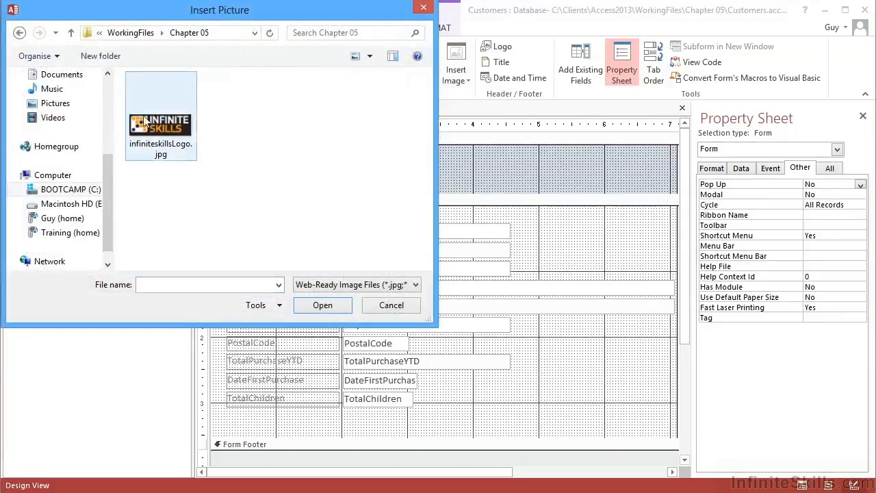
double_click(164, 111)
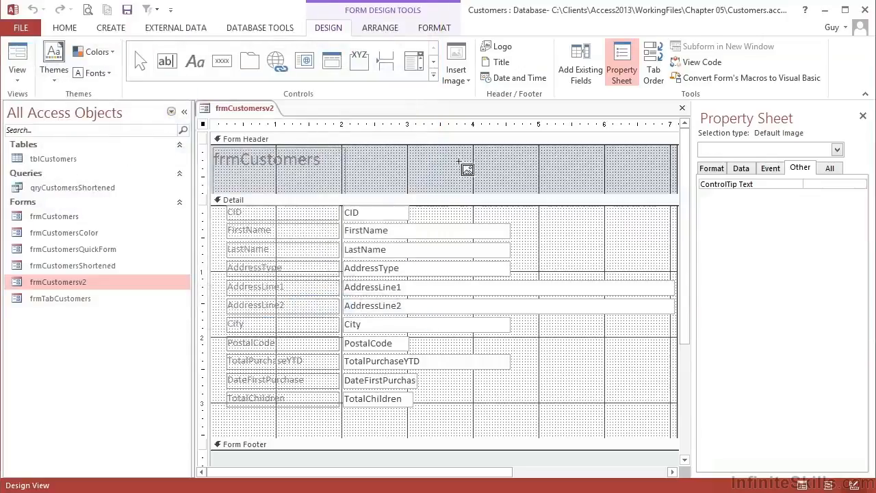
left_click(407, 145)
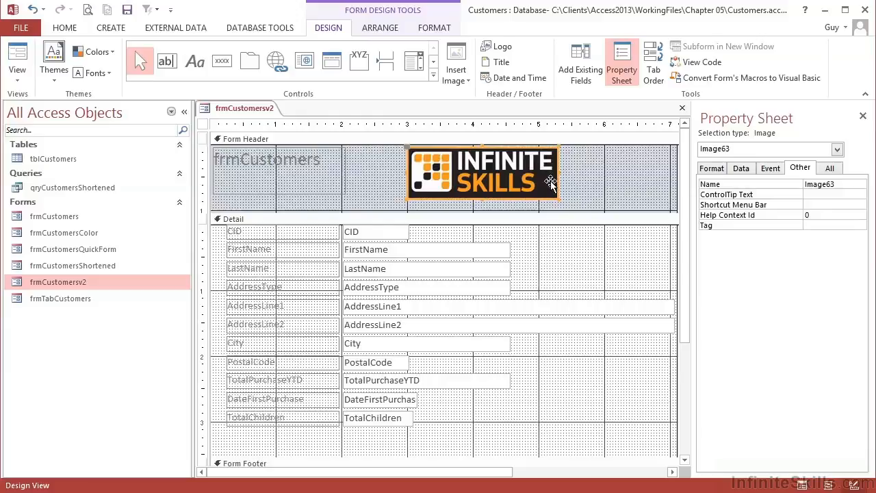
left_click_drag(513, 180, 618, 180)
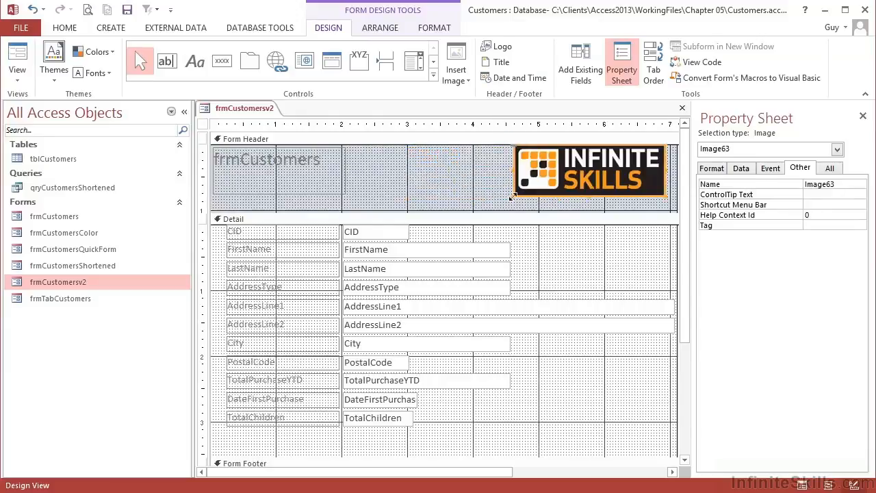
mouse_move(518, 192)
left_mouse_down()
mouse_move(538, 184)
mouse_move(508, 203)
left_mouse_up()
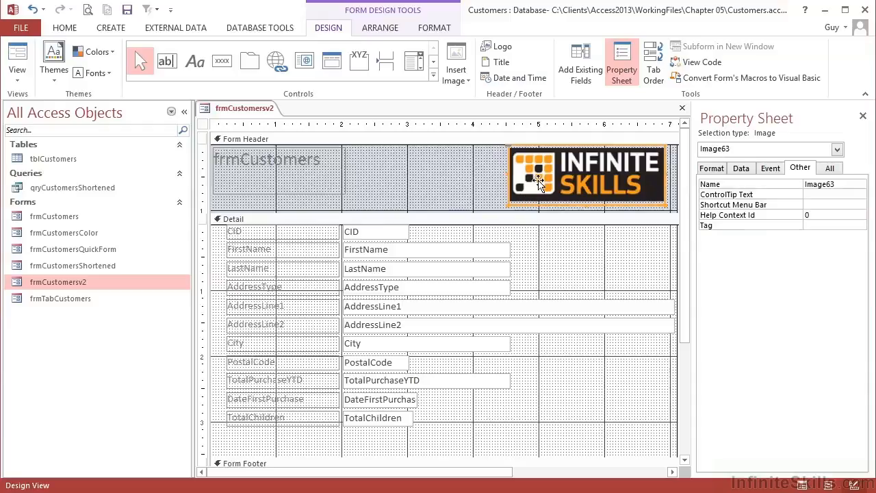
left_click(32, 12)
left_click(32, 12)
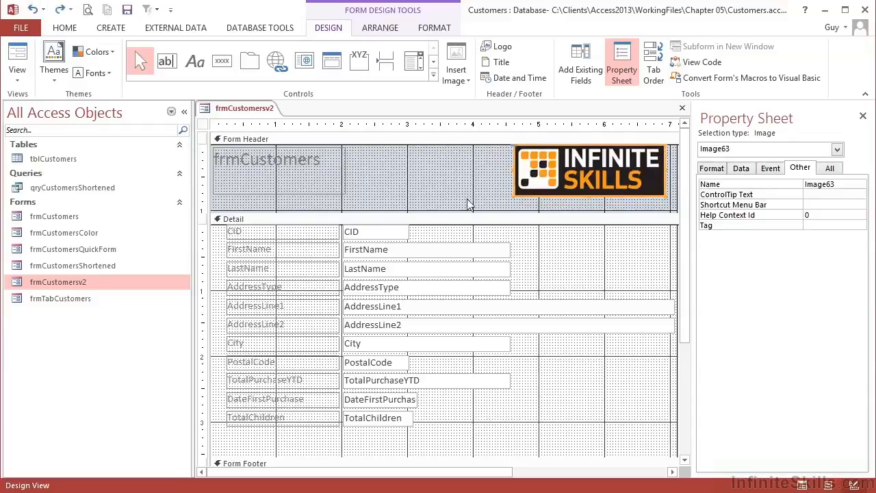
Step: Shift the logo flush with the right edge of the form header
left_click_drag(517, 474, 562, 475)
left_click_drag(602, 198, 611, 197)
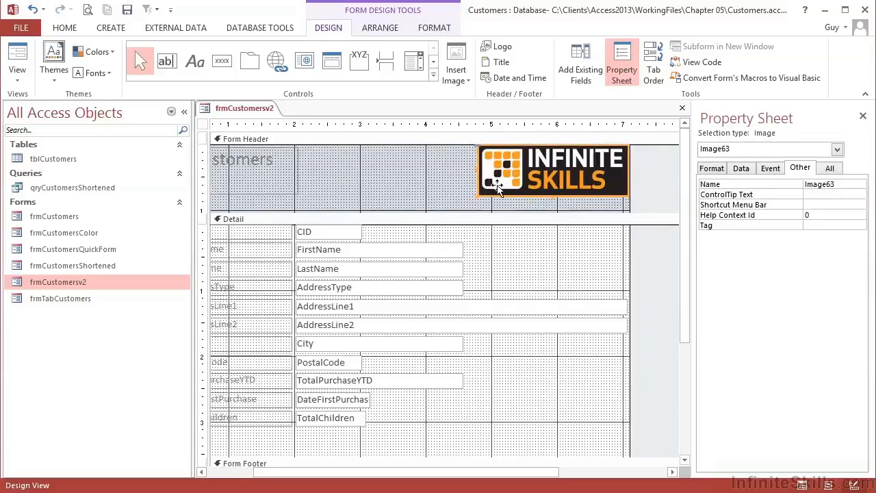
Step: Fill the form header's background with the black theme color to match the logo
left_click(325, 146)
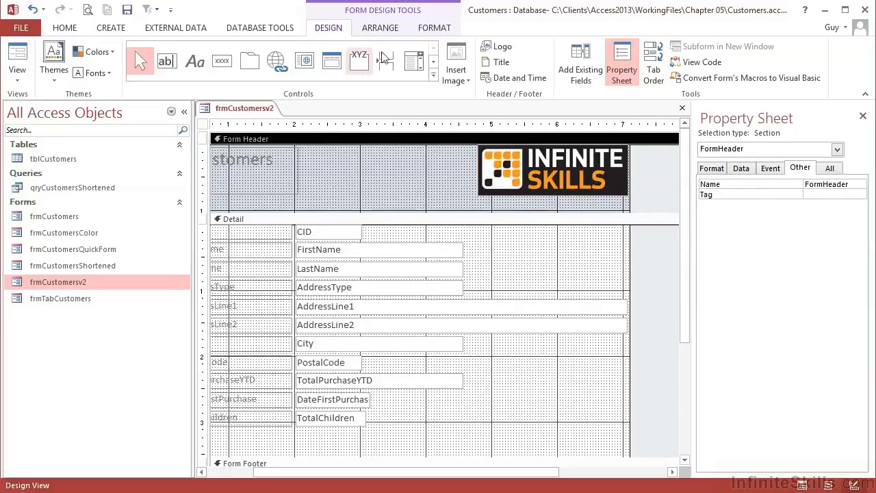
left_click(434, 28)
left_click(183, 72)
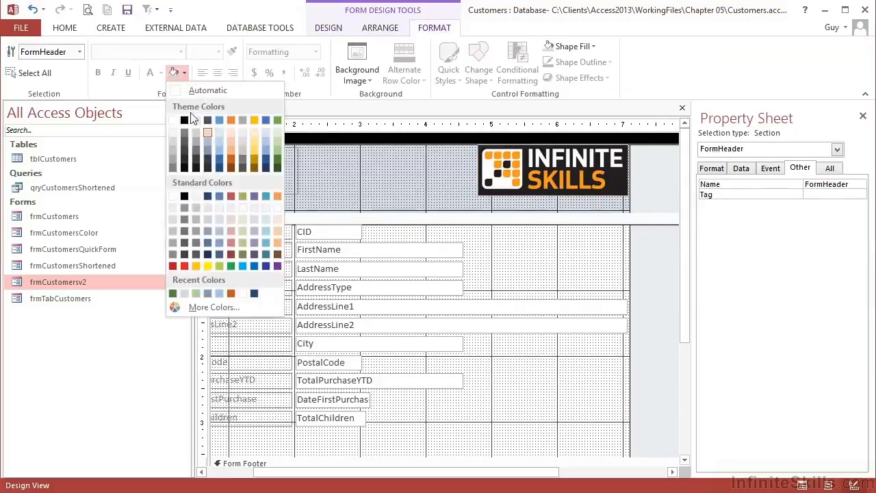
left_click(184, 121)
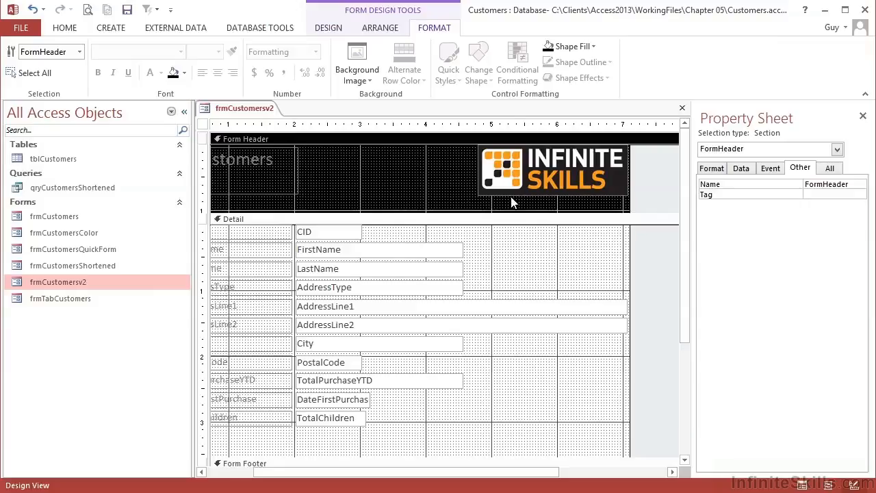
left_click(423, 220)
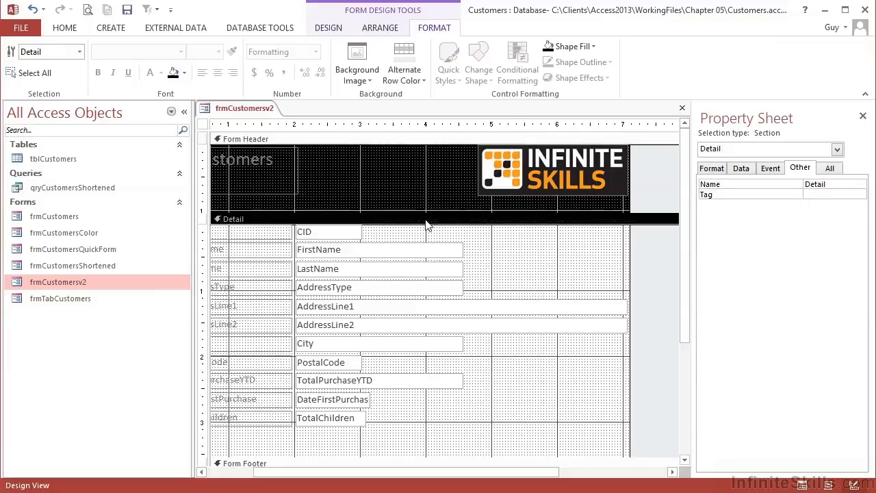
Step: Change the form header's title text from frmCustomers to Customers
left_click_drag(414, 467, 312, 484)
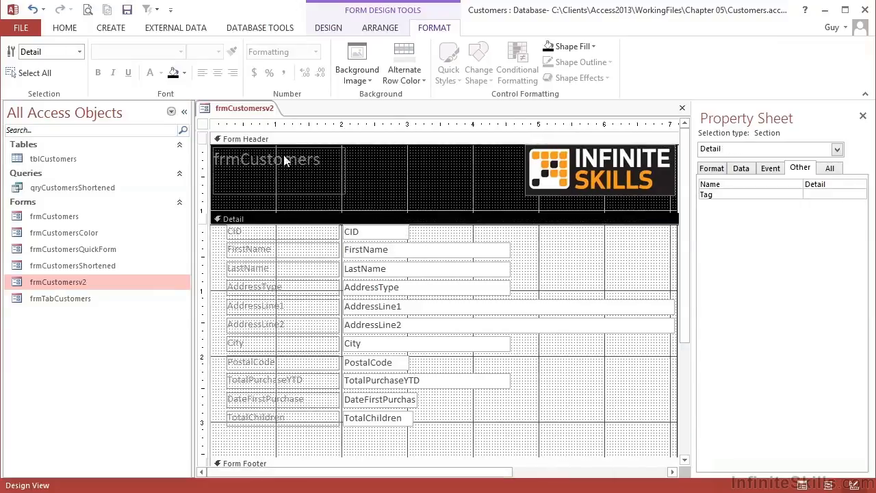
left_click(260, 154)
left_click(245, 160)
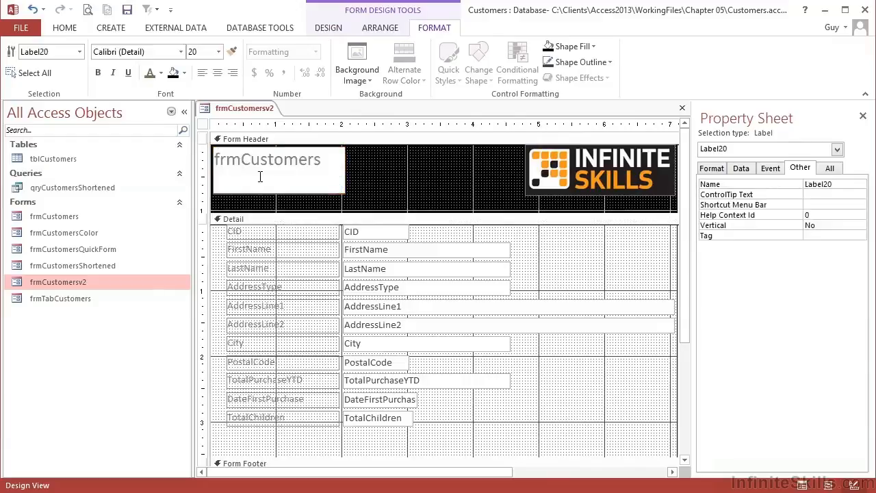
key("BackSpace")
key("BackSpace")
key("BackSpace")
left_click(385, 180)
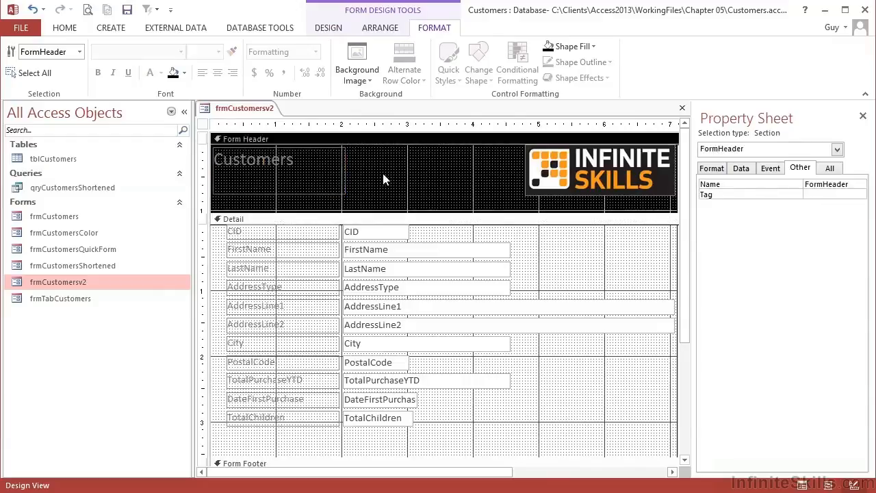
Step: Format the Customers title in the form header as white, bold, 26-point text
left_click(323, 168)
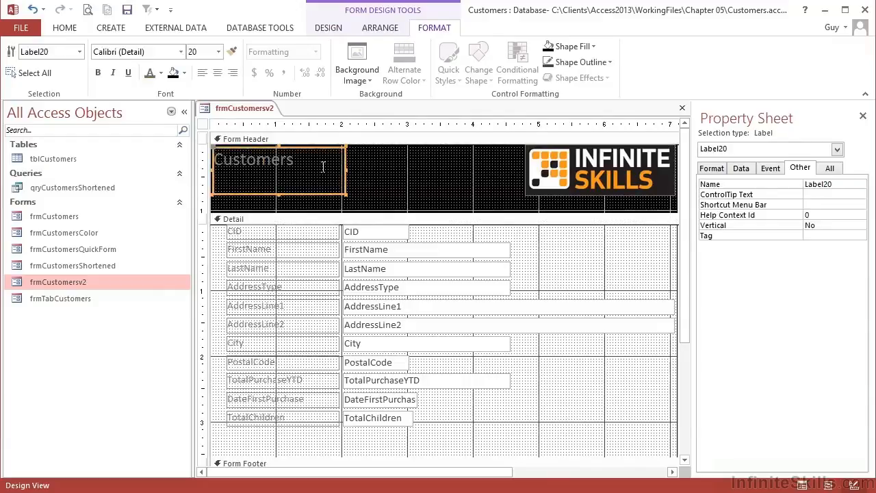
left_click(161, 72)
left_click(152, 121)
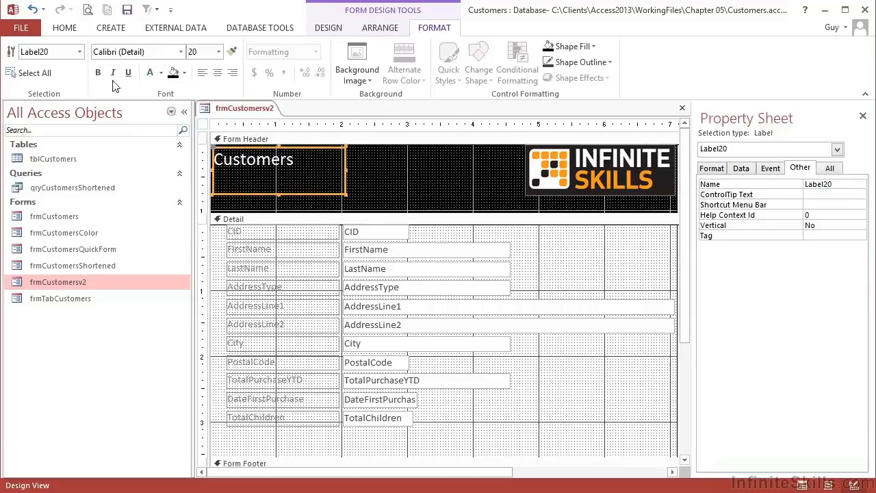
left_click(98, 72)
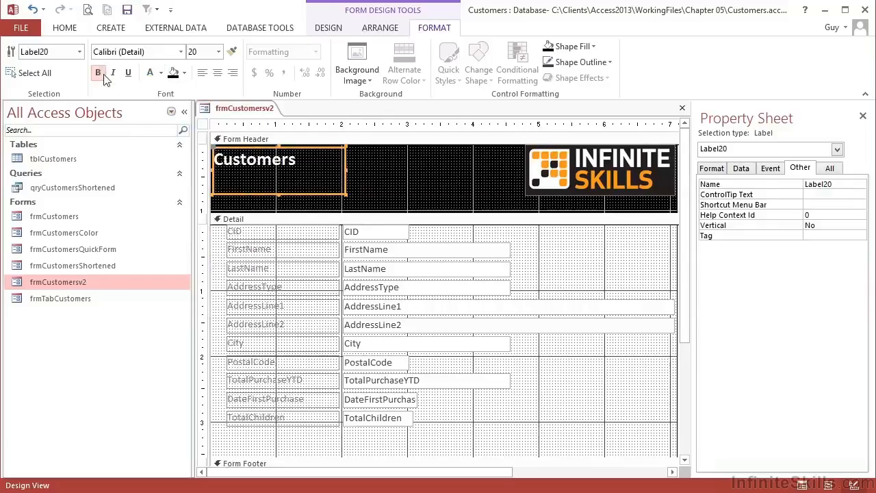
left_click(218, 52)
left_click(195, 211)
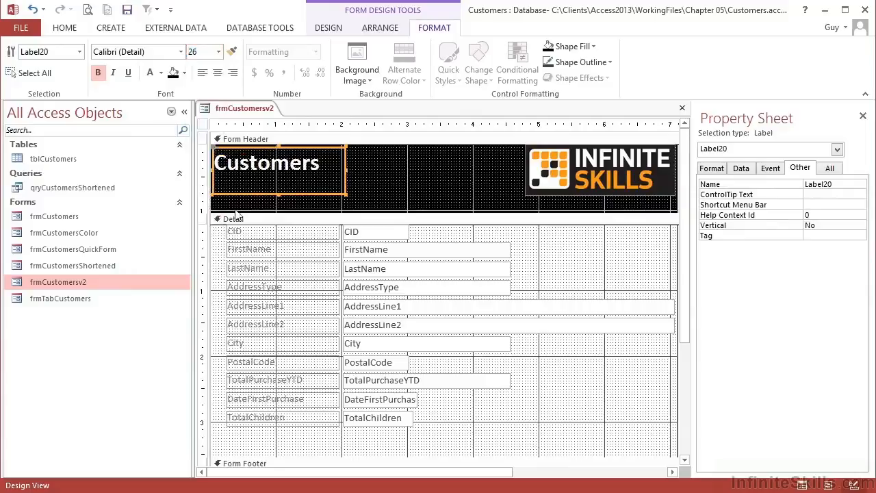
left_click(361, 203)
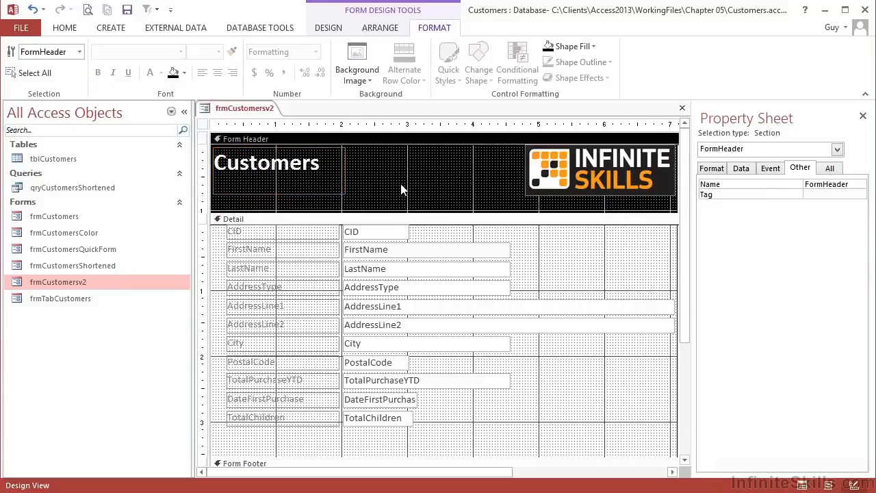
Step: Preview the redesigned header in Form View
left_click(72, 30)
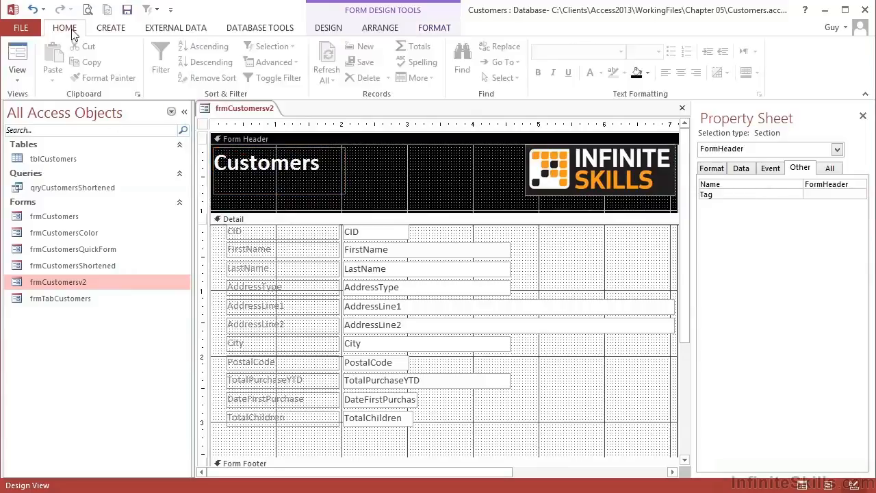
left_click(23, 58)
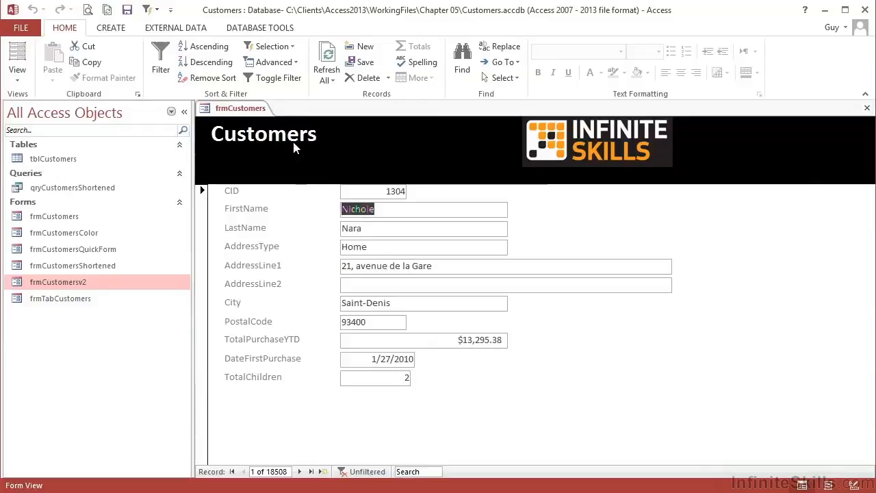
Step: Return the form to Design View and check the image gallery for the stored logo
left_click(17, 75)
left_click(47, 154)
left_click(459, 81)
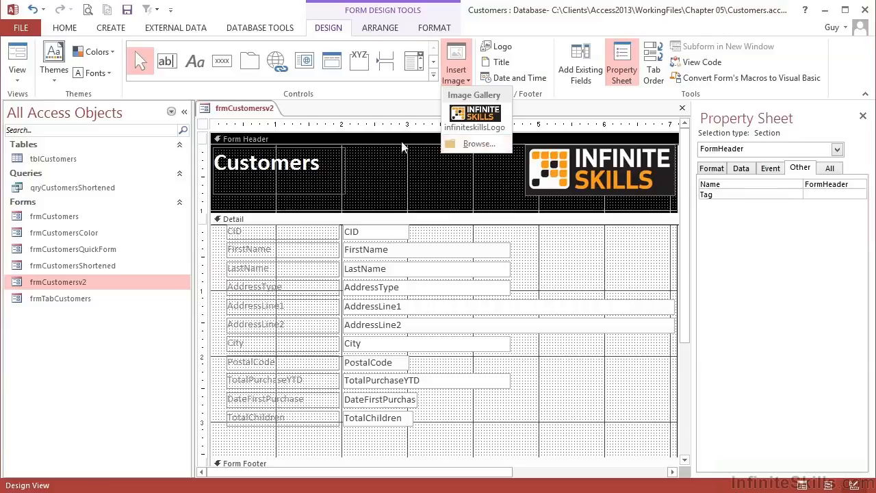
Step: Switch to Form View and page forward to record 6 to check the header across records
left_click(27, 59)
left_click(299, 472)
left_click(299, 471)
left_click(299, 472)
left_click(299, 471)
left_click(299, 471)
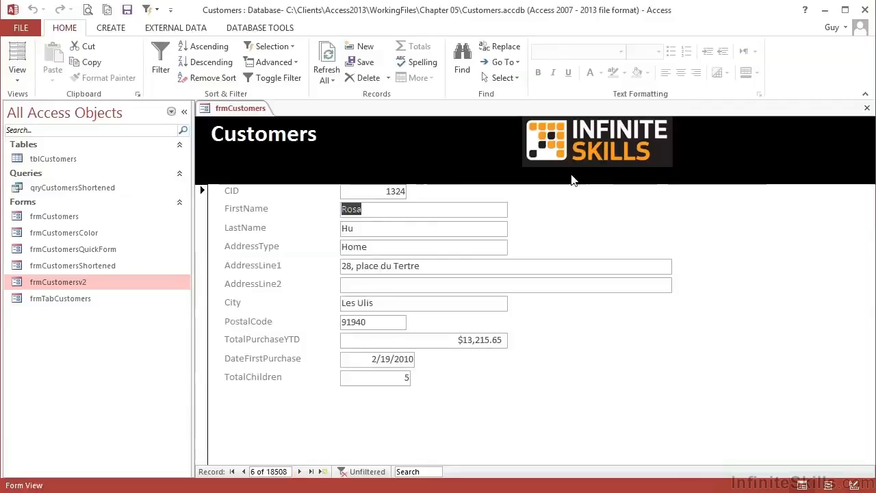
Step: Return to Design View and move the logo slightly inward and down from the form header's upper-right corner
left_click(17, 79)
left_click(41, 160)
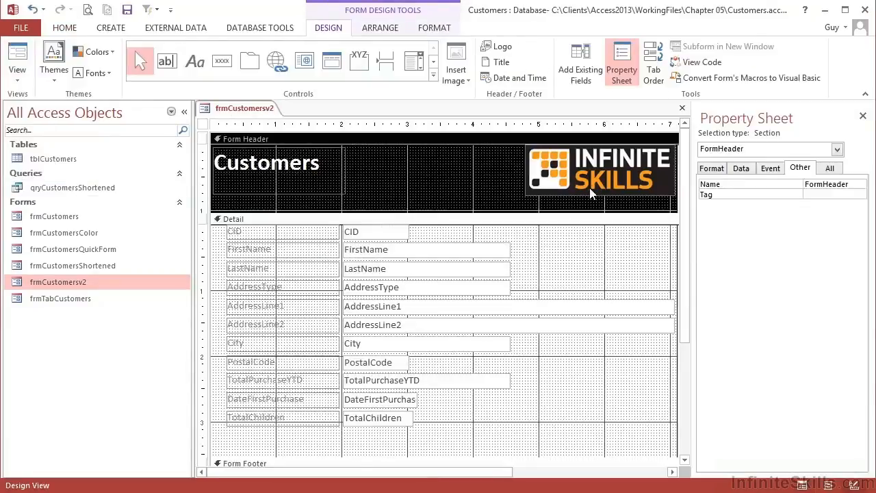
left_click(587, 191)
left_click_drag(587, 191, 582, 190)
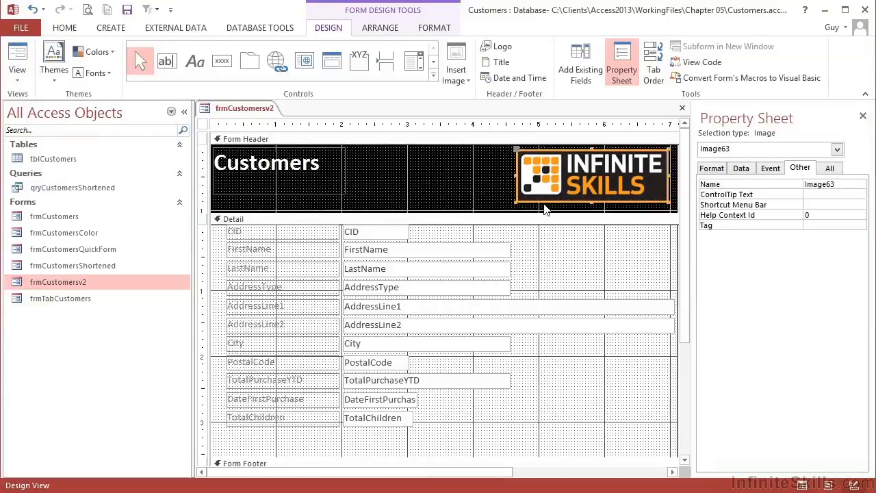
left_click(544, 209)
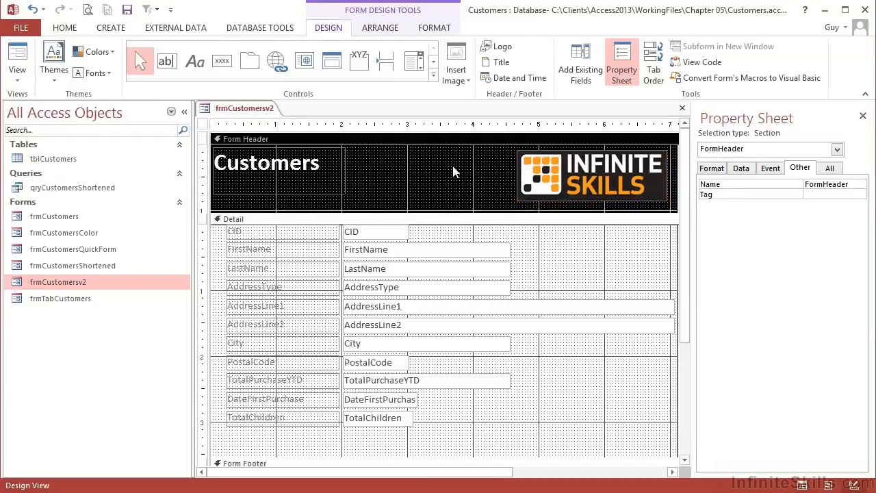
Step: Replace the logo in the form header with infiniteskillsPageHeader.jpg, placed at the header's upper-left corner
left_click(593, 171)
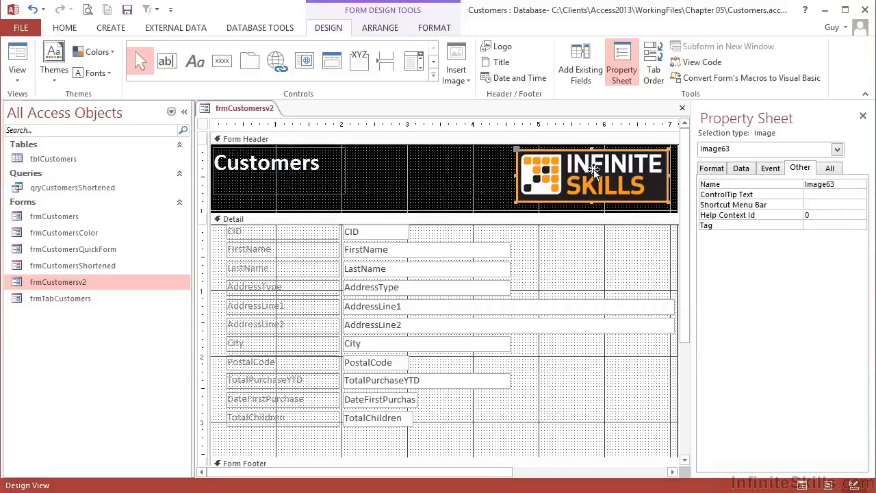
key("Delete")
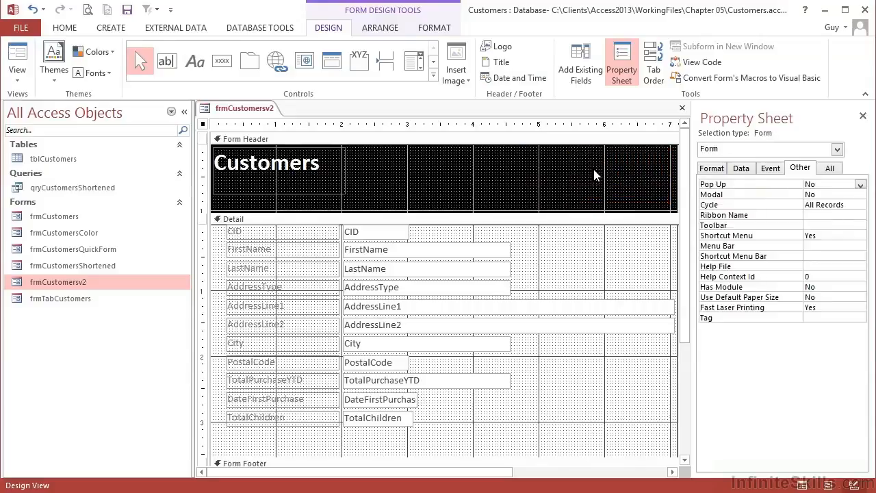
left_click(456, 70)
left_click(470, 146)
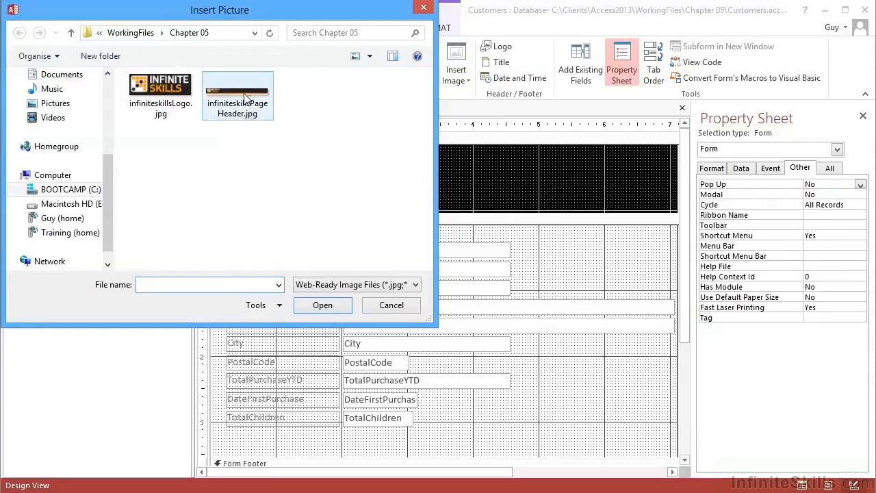
double_click(246, 94)
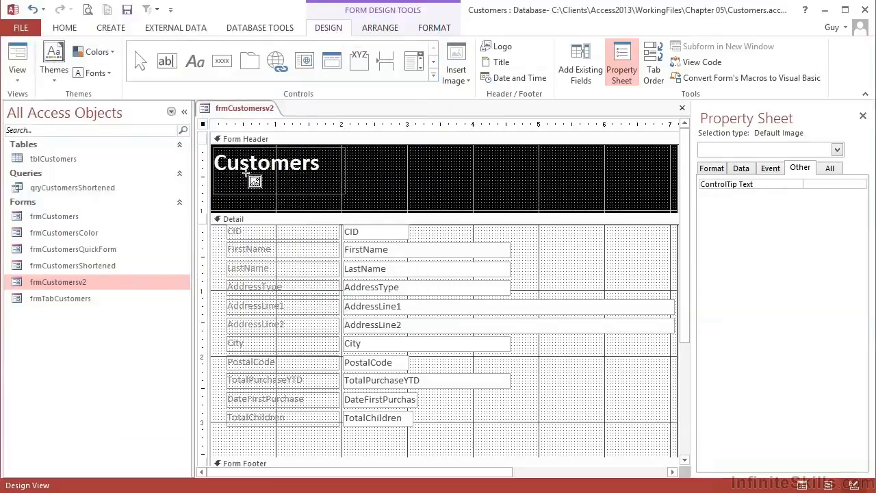
left_click(220, 152)
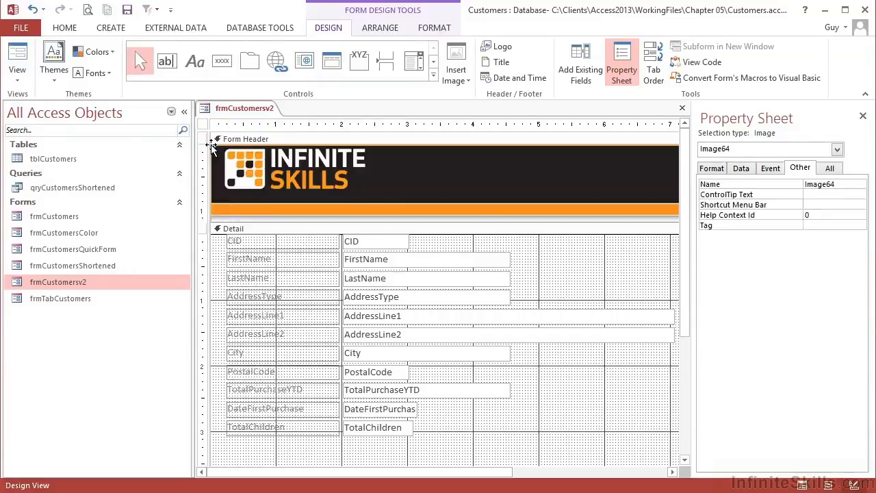
Step: Close the Property Sheet and preview the new header banner in Form View
left_click(862, 118)
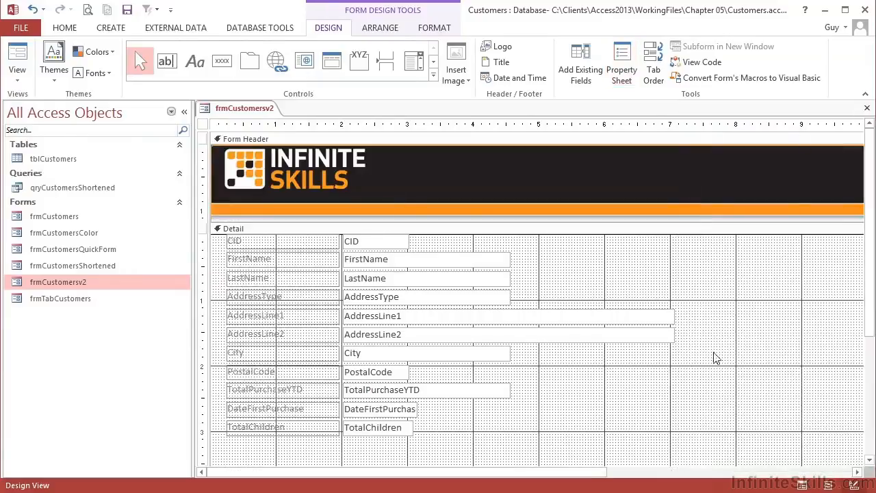
left_click_drag(603, 474, 566, 475)
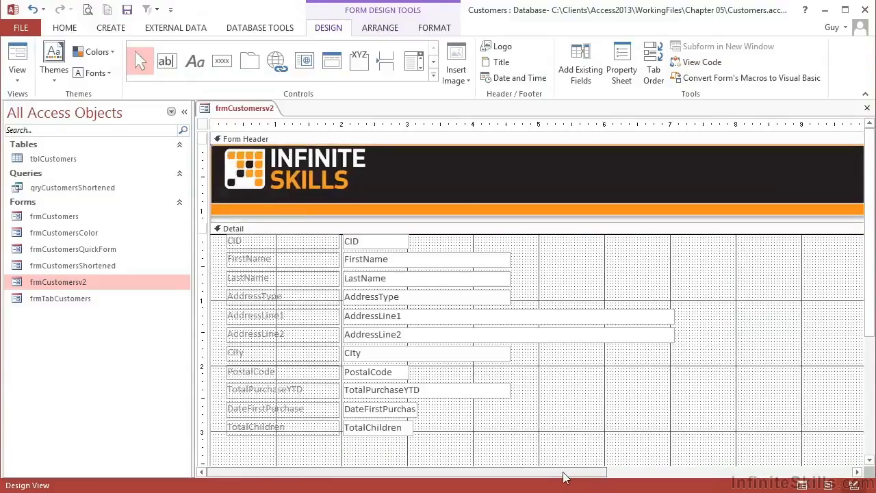
left_click(17, 55)
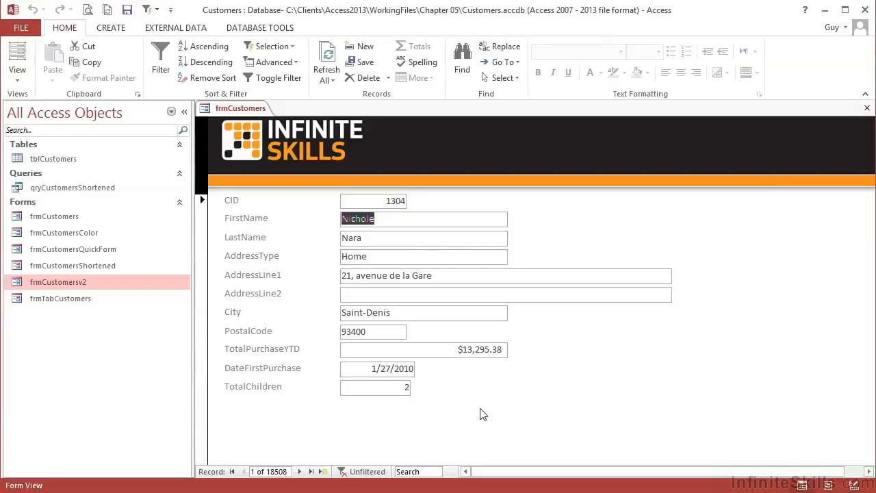
left_click_drag(607, 470, 556, 476)
Step: Back in Design View, set the Form Header section's background color to Automatic and check it in Form View
left_click(17, 75)
left_click(35, 156)
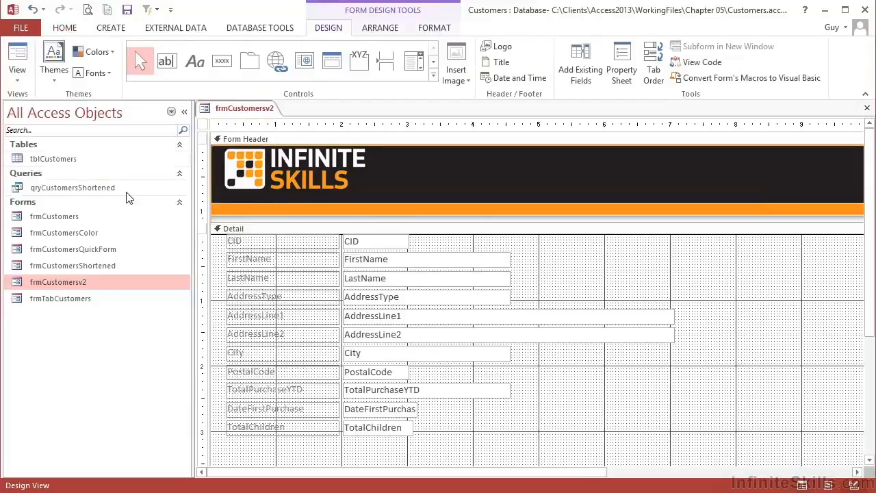
left_click(255, 139)
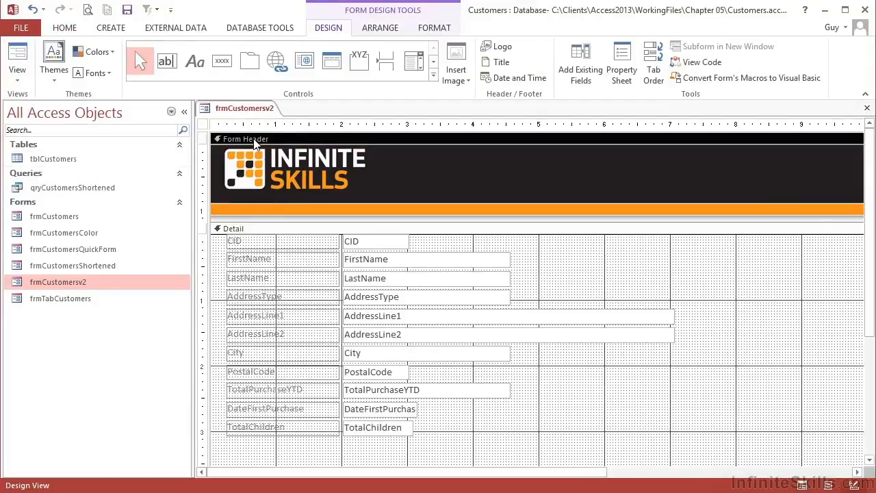
double_click(270, 140)
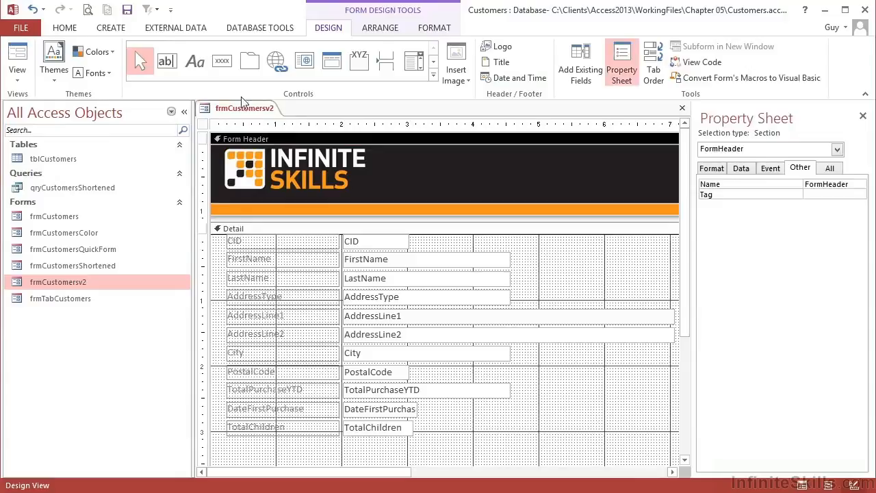
left_click(427, 30)
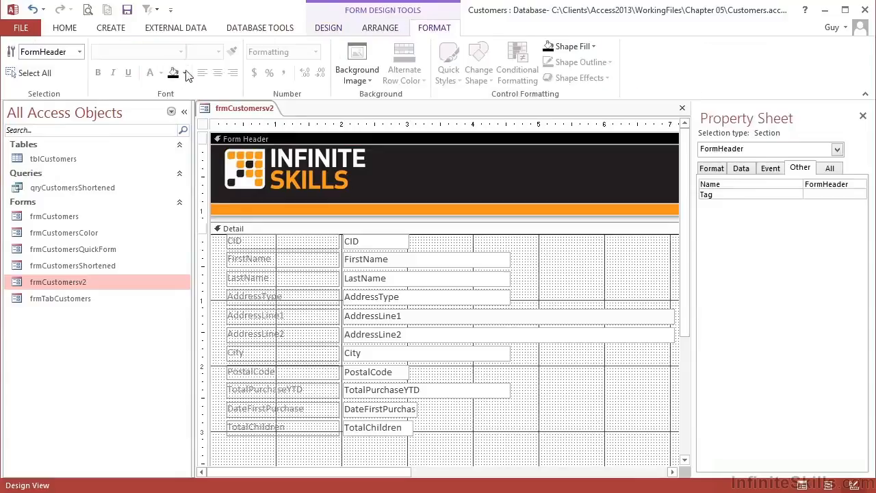
left_click(184, 73)
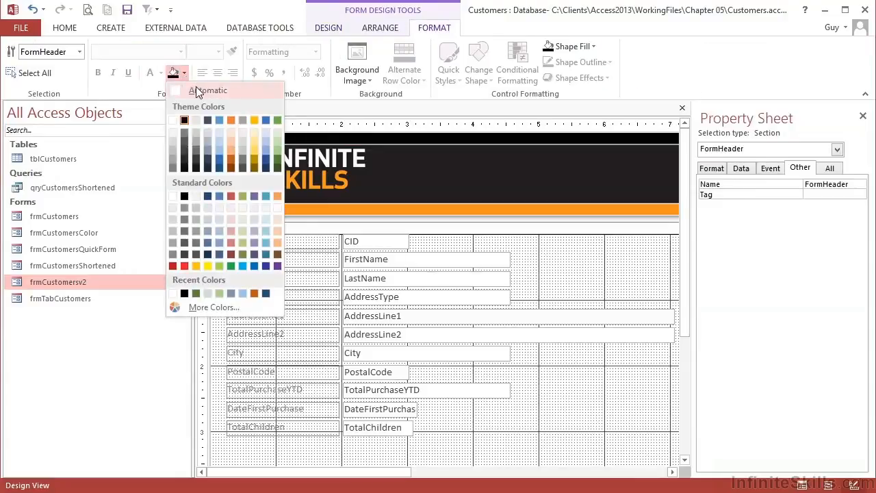
left_click(195, 91)
left_click(60, 29)
left_click(20, 53)
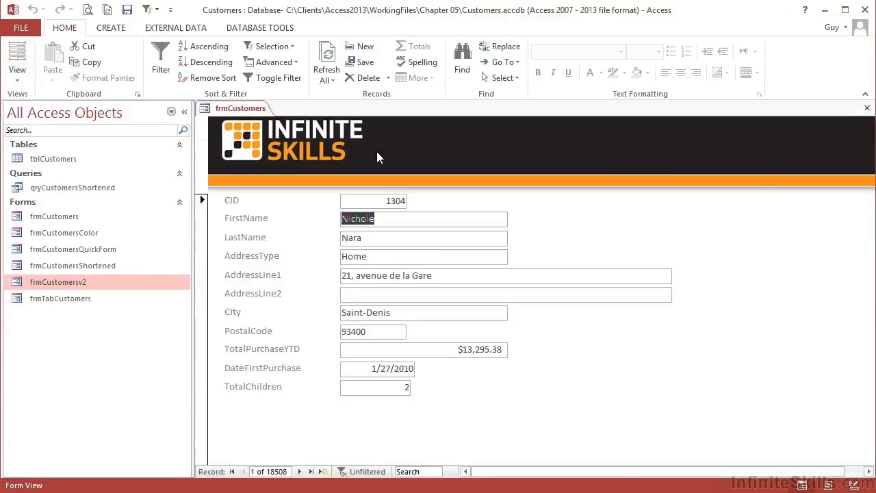
Step: Return to Design View and send the banner image to the back, behind the Customers label
left_click(17, 72)
left_click(42, 161)
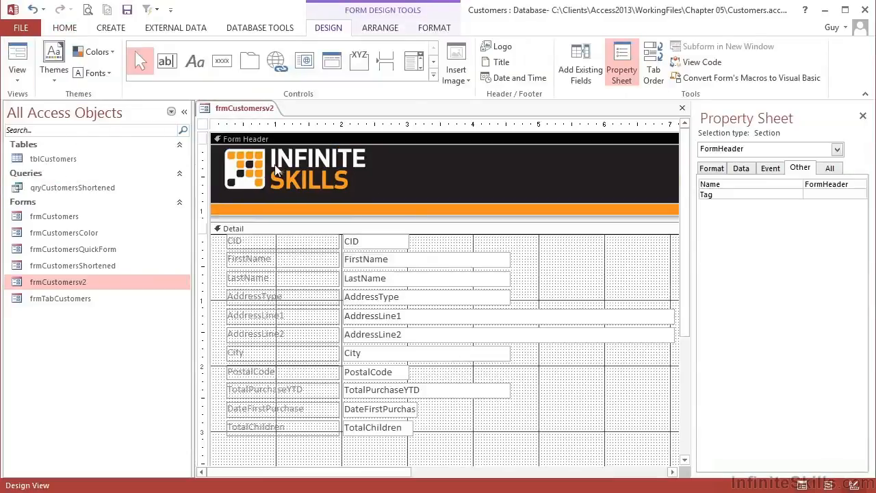
left_click(322, 186)
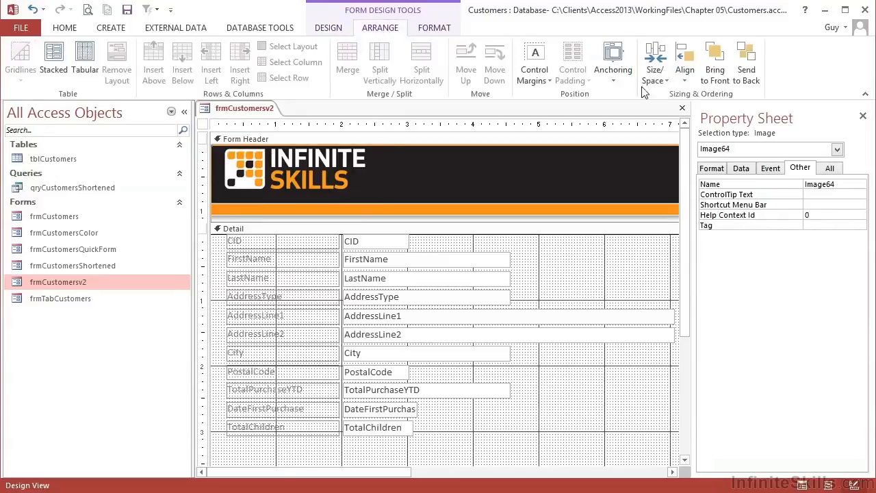
left_click(748, 81)
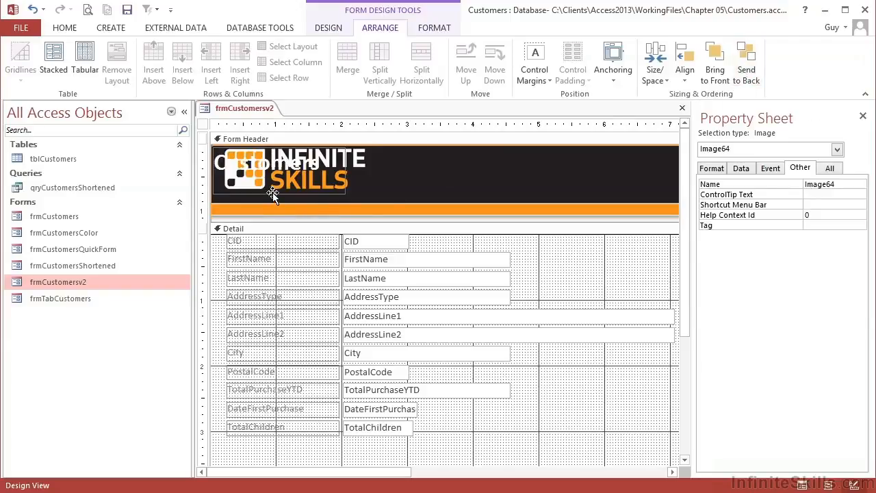
Step: Move the Customers label to the right of the banner's logo and widen it to about the 7-inch mark
left_click(481, 253)
left_click_drag(260, 167, 433, 163)
left_click_drag(521, 175, 673, 170)
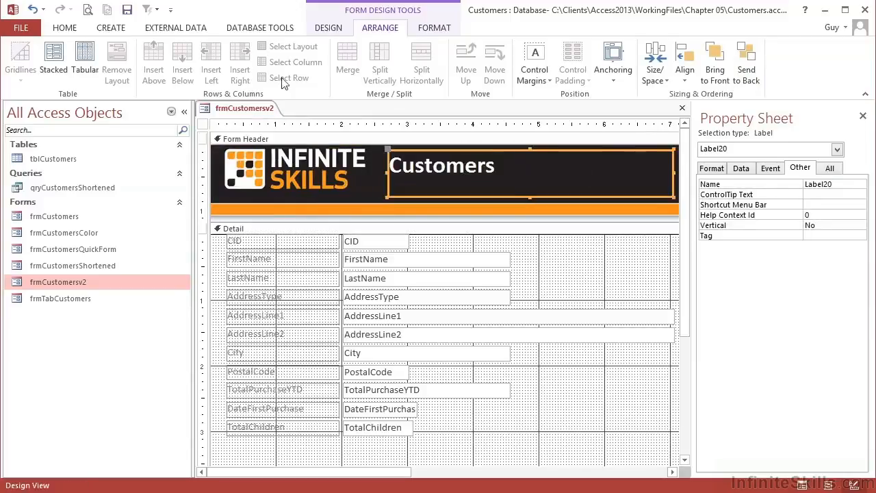
Step: Center the Customers title within its label and set its font size to 36
left_click(335, 33)
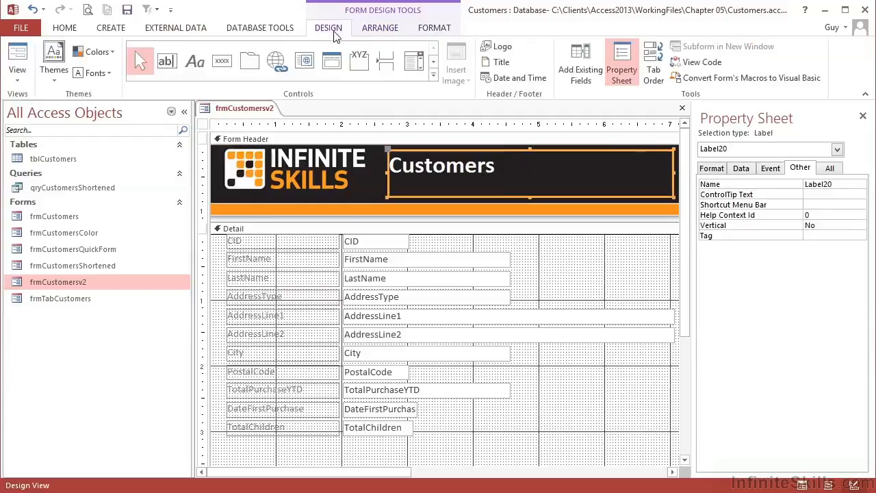
left_click(427, 31)
left_click(217, 73)
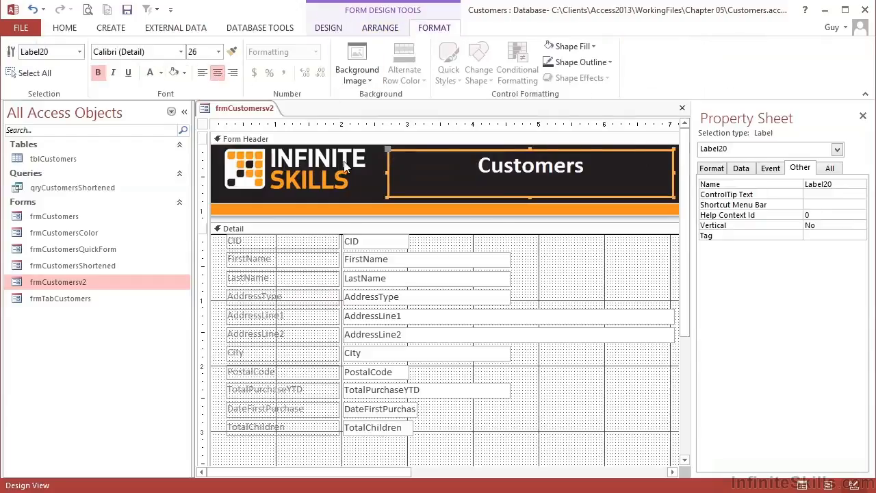
left_click(219, 52)
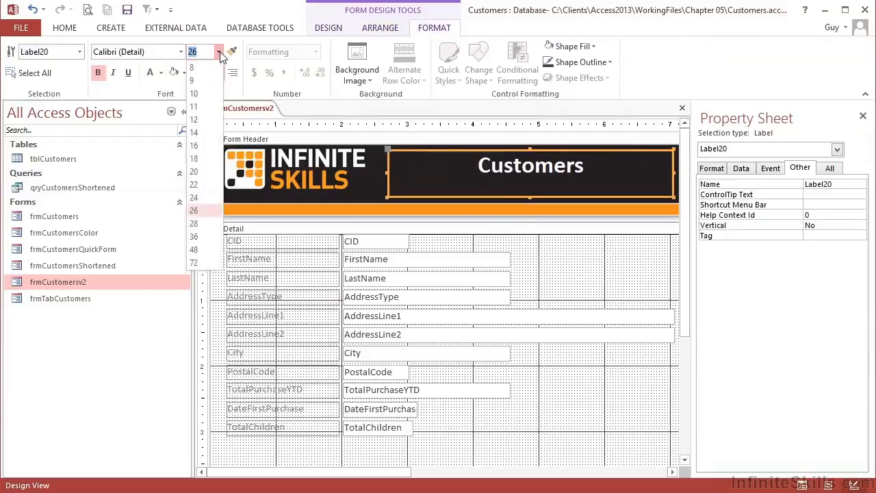
left_click(199, 236)
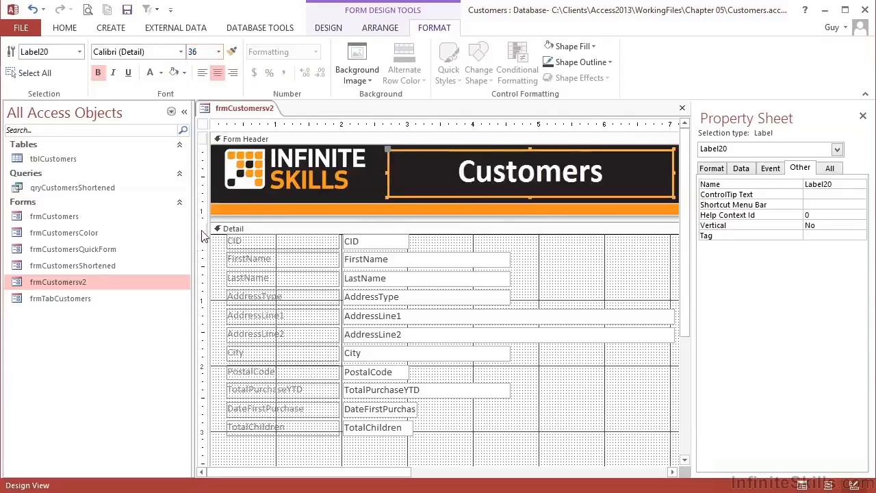
Step: Preview the header with the banner and centered title in Form View
left_click(68, 28)
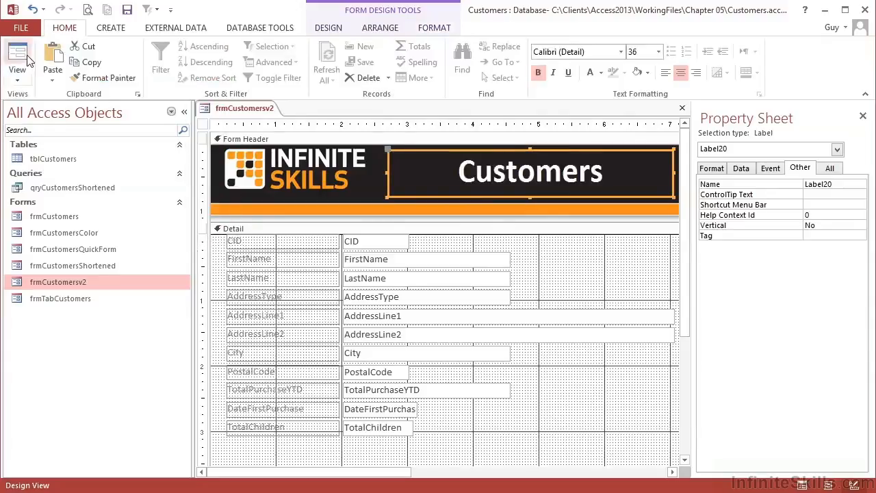
left_click(18, 61)
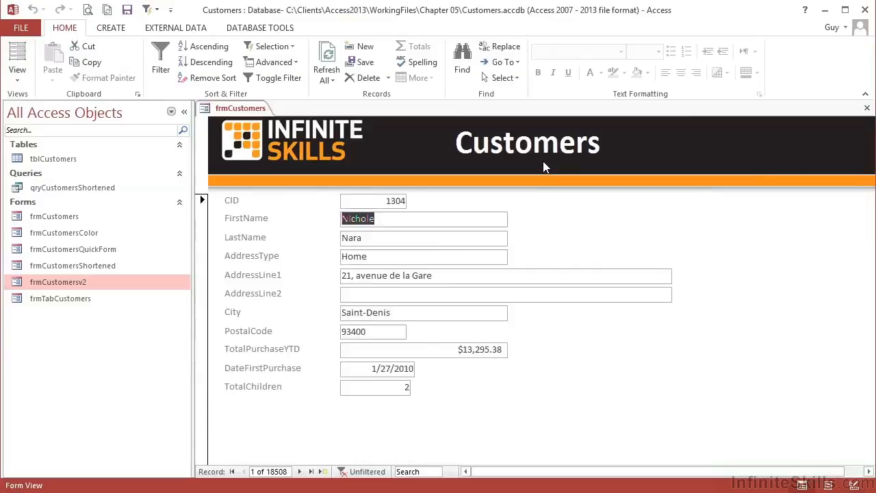